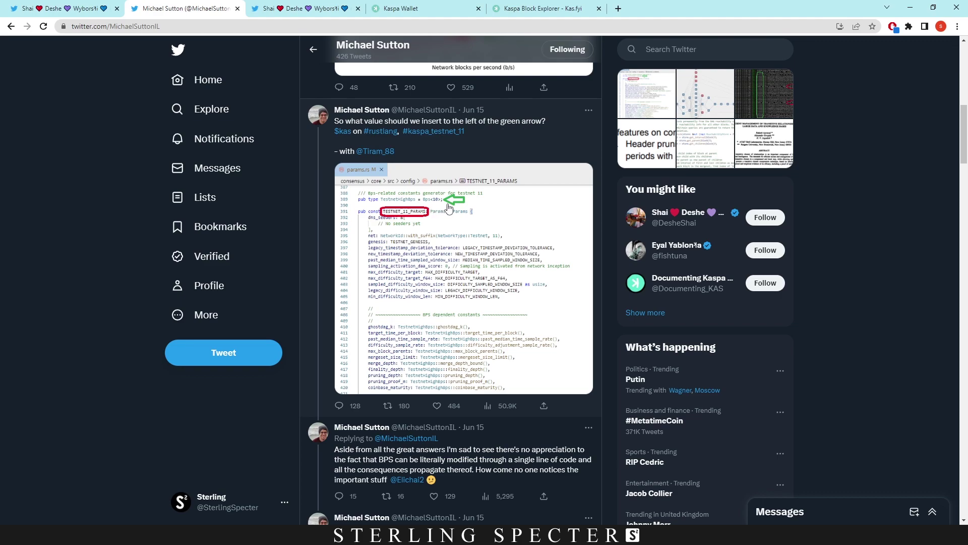
View the params.rs code image enlarged, close it, and scroll through the tweet
left_click(432, 203)
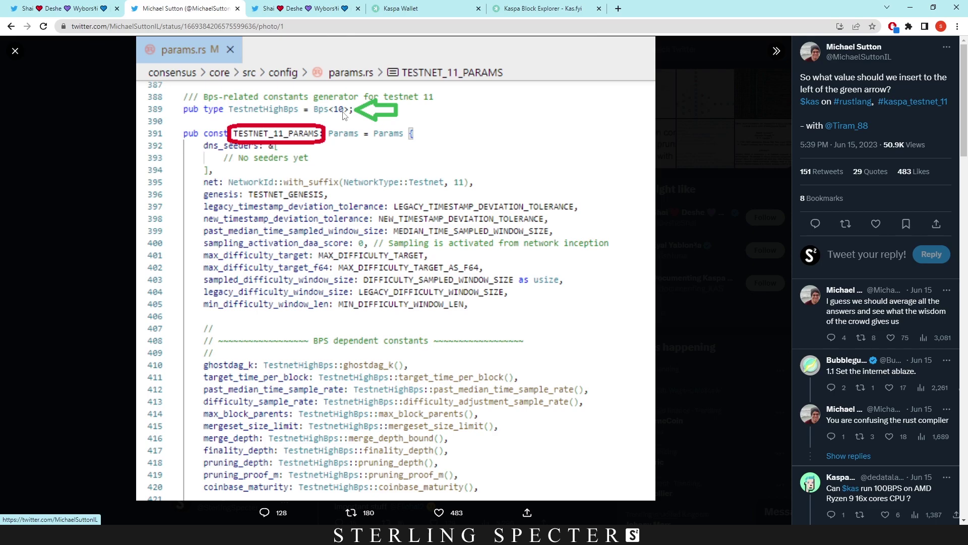
left_click(16, 51)
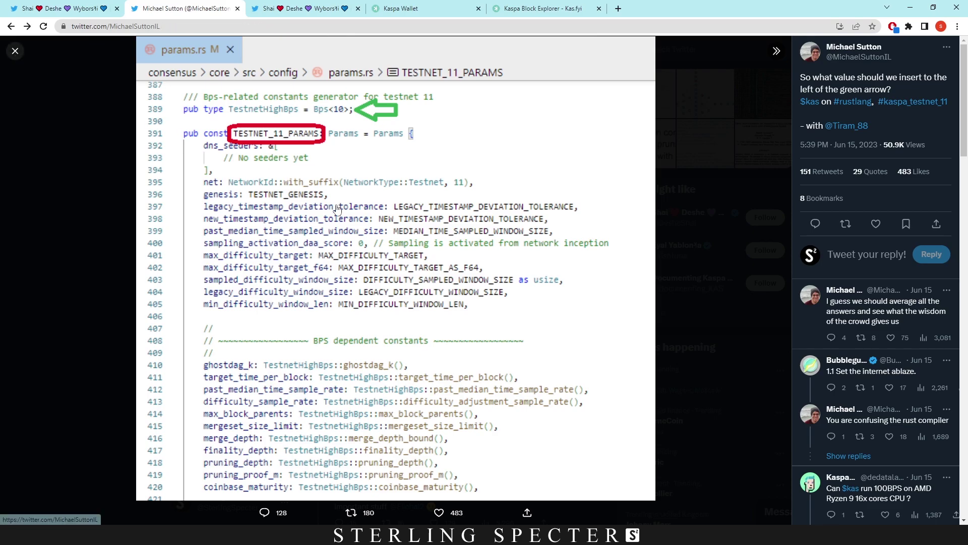
scroll(607, 351, "down", 1)
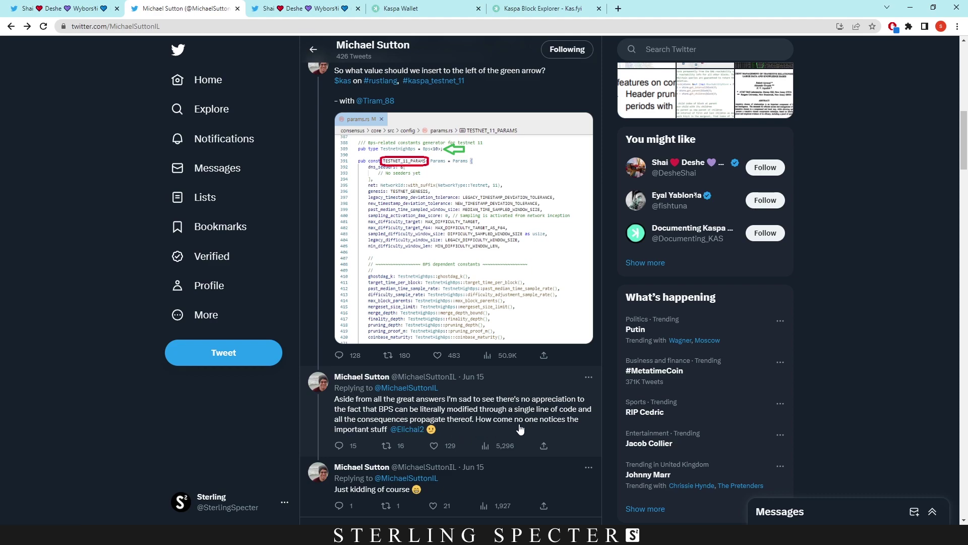
scroll(594, 396, "up", 2)
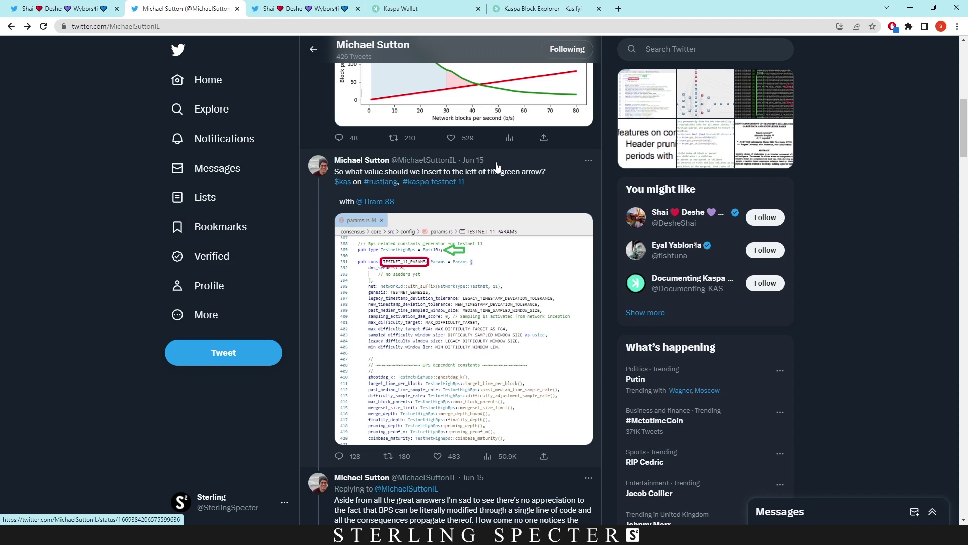
Switch to the 10BPS testing tweet and view its node log screenshot enlarged, then close it
left_click(80, 11)
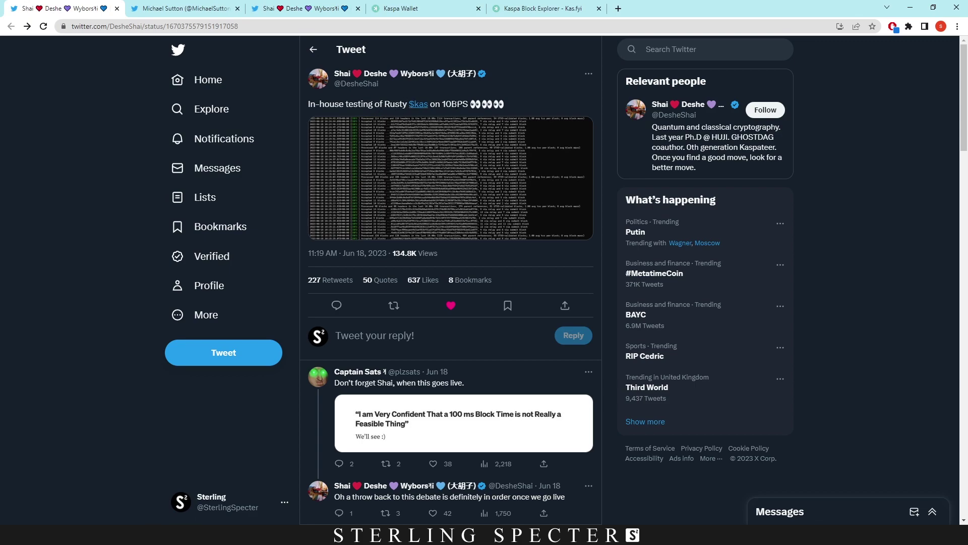
left_click(464, 184)
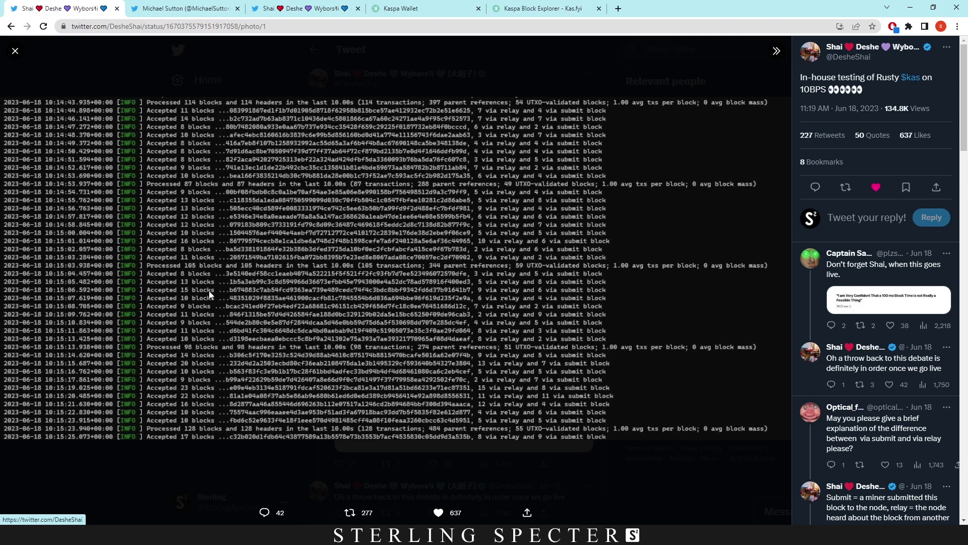
left_click(15, 51)
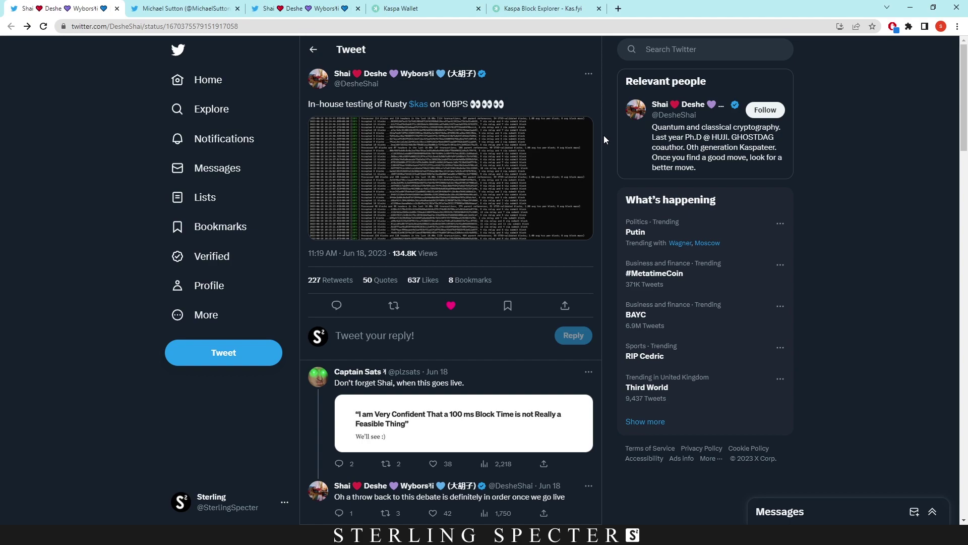
Switch to the Kas.fyi block explorer tab showing 4.3 TPS and 1.6 BPS
key("ctrl+5")
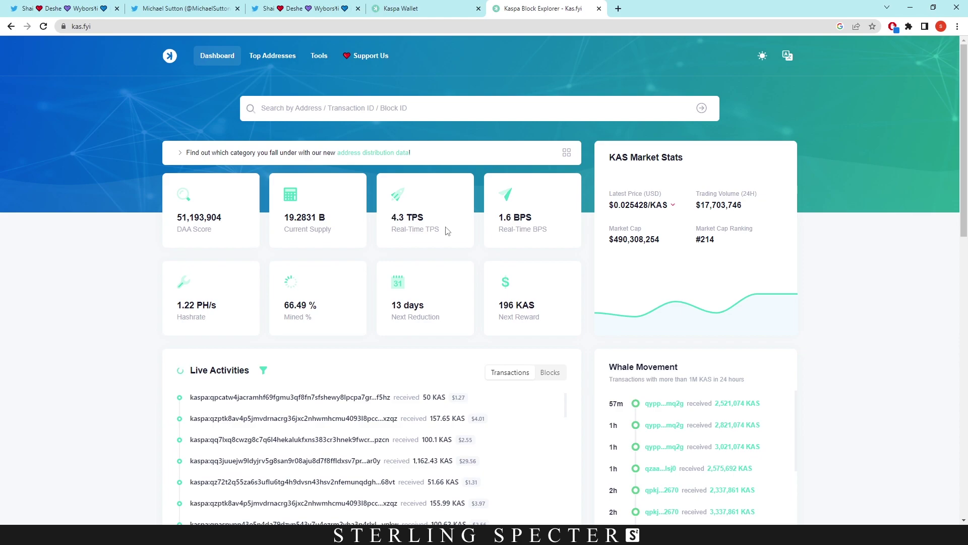
Open the Jun 23 tweet on rounding up 10BPS block rewards and skim its replies
left_click(298, 4)
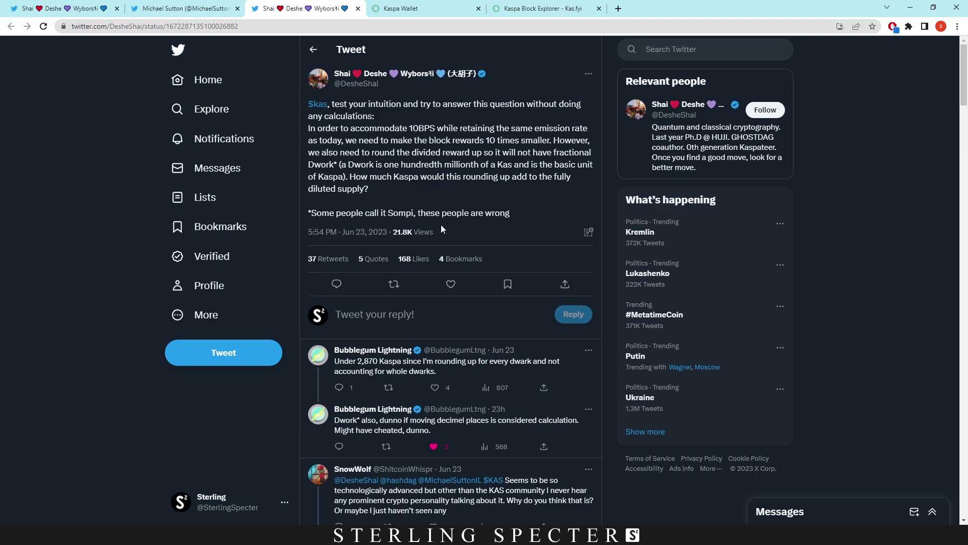
scroll(604, 282, "down", 4)
scroll(604, 281, "up", 2)
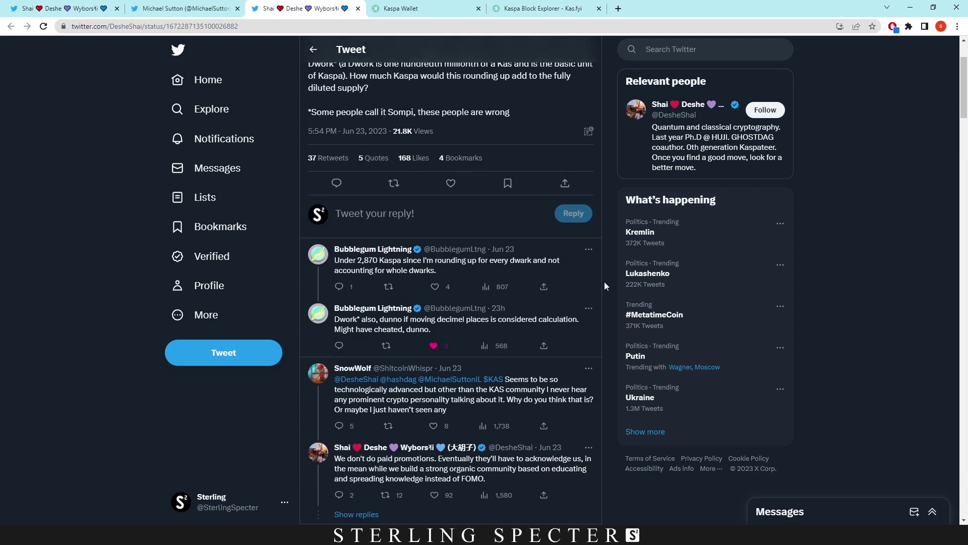
scroll(604, 282, "down", 1)
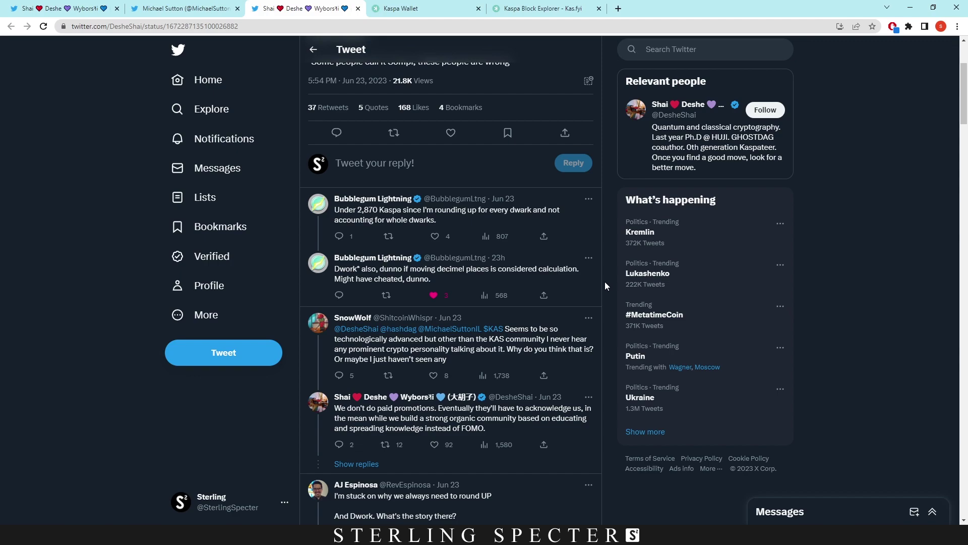
scroll(609, 281, "down", 1)
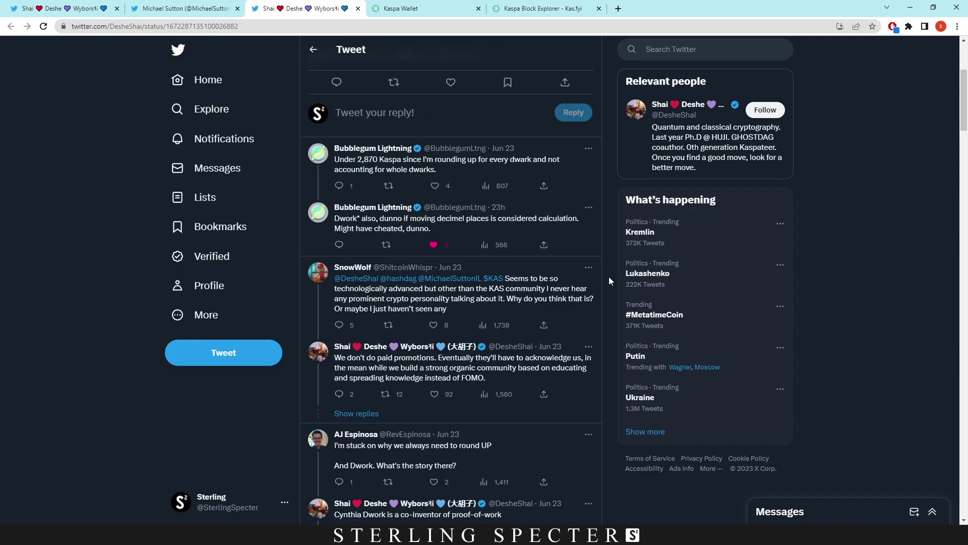
scroll(609, 281, "up", 2)
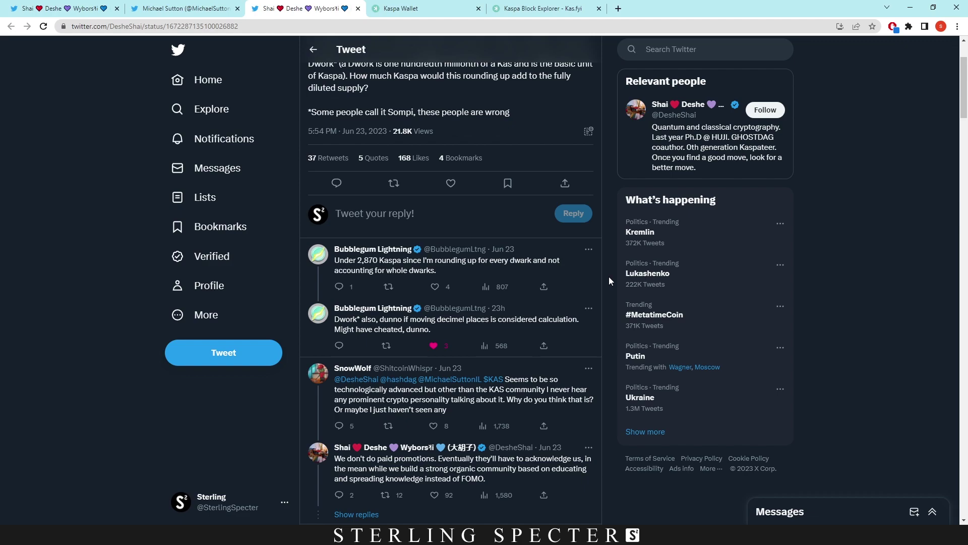
scroll(609, 281, "up", 2)
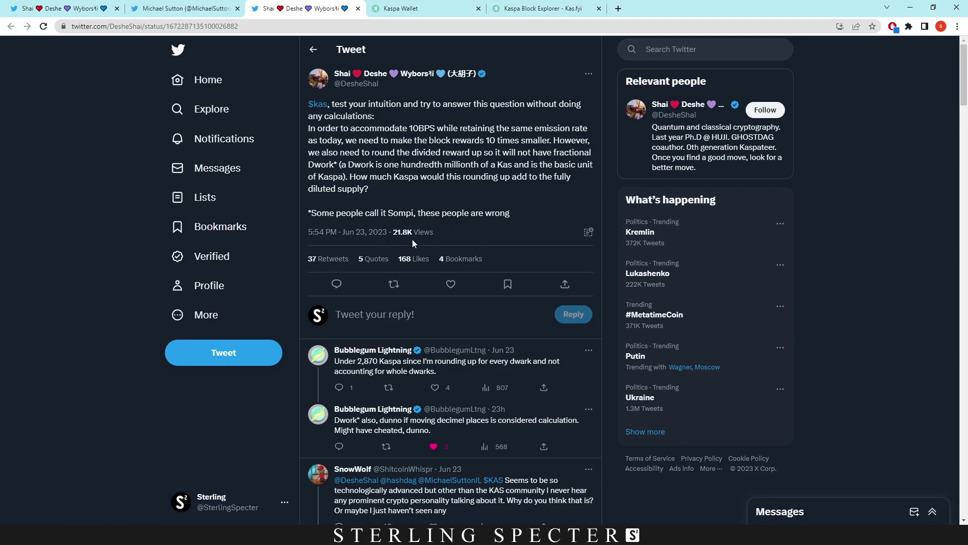
Switch back to the tweet showing the DAG image
key("ctrl+shift+Tab")
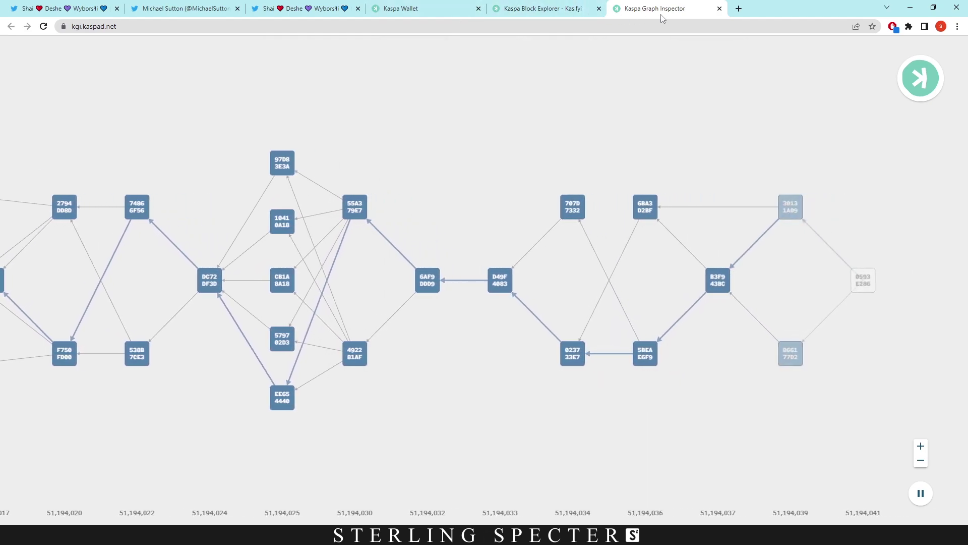
Compare the DAG image tweet with the live graph, then move to the Kaspa Wallet with 0.04959614 KAS
left_click(163, 6)
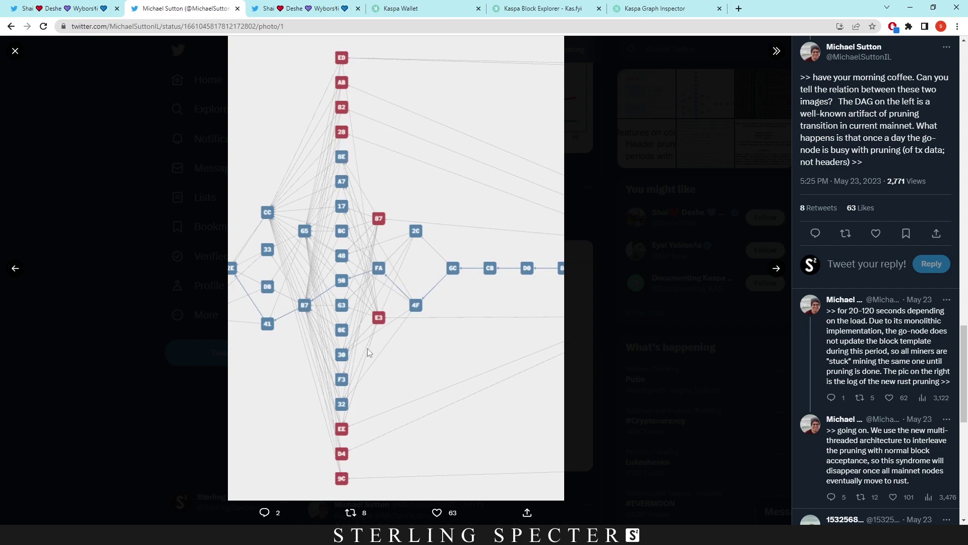
left_click(681, 9)
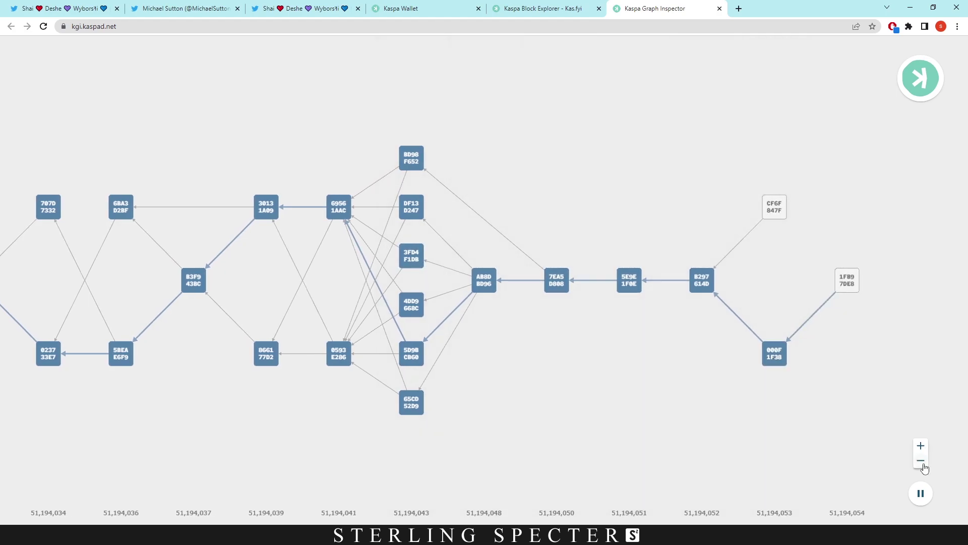
key("ctrl+4")
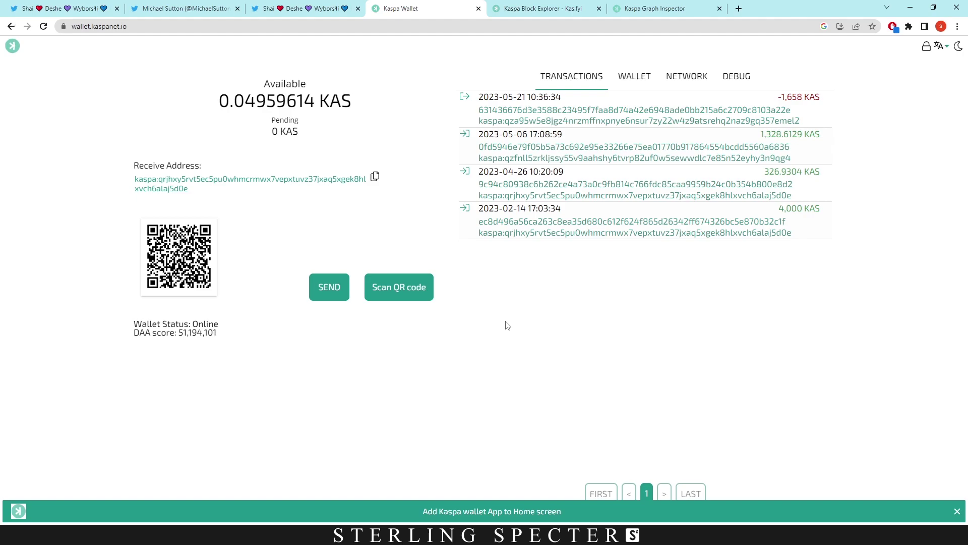
Fill the send form with the pasted Zelcore address and 0.049 KAS, fee included
left_click(329, 287)
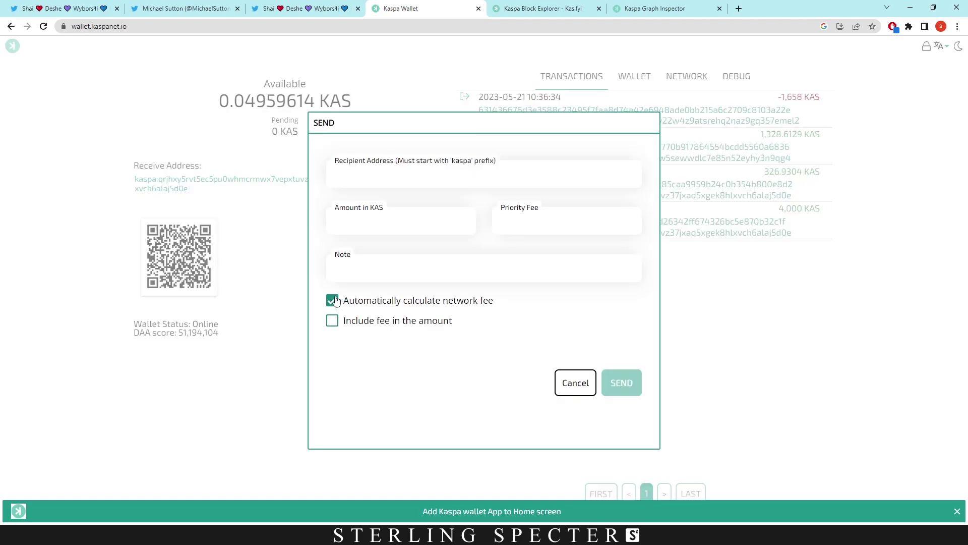
key("ctrl+v")
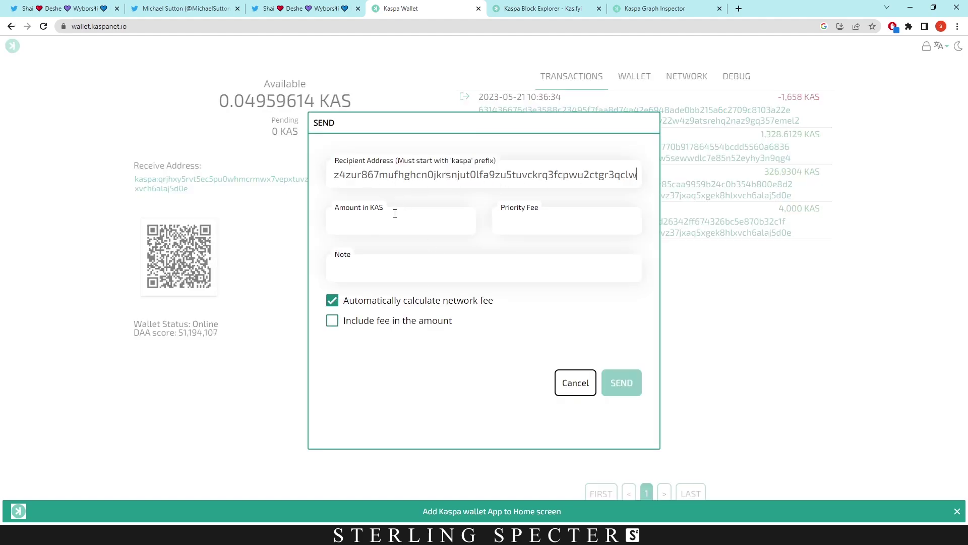
left_click(395, 217)
type("0")
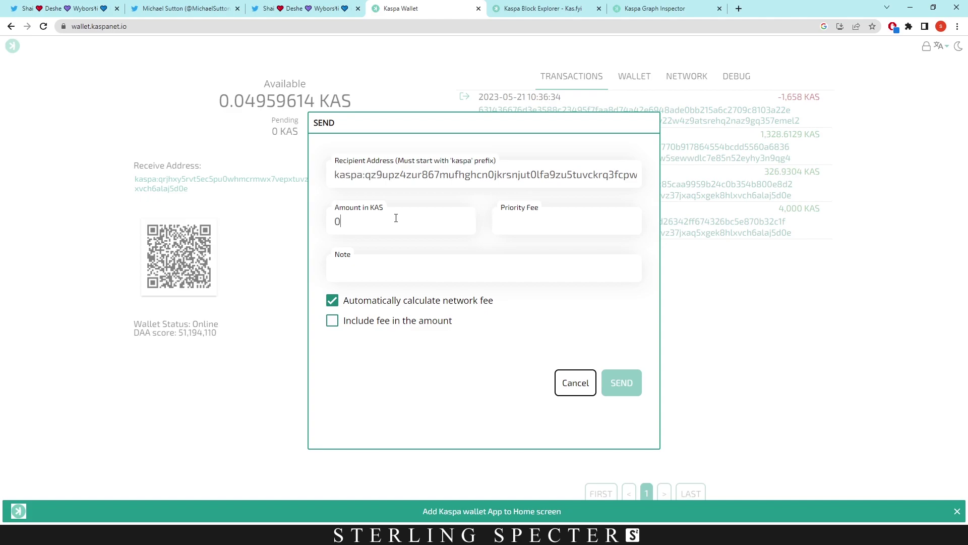
type(".04")
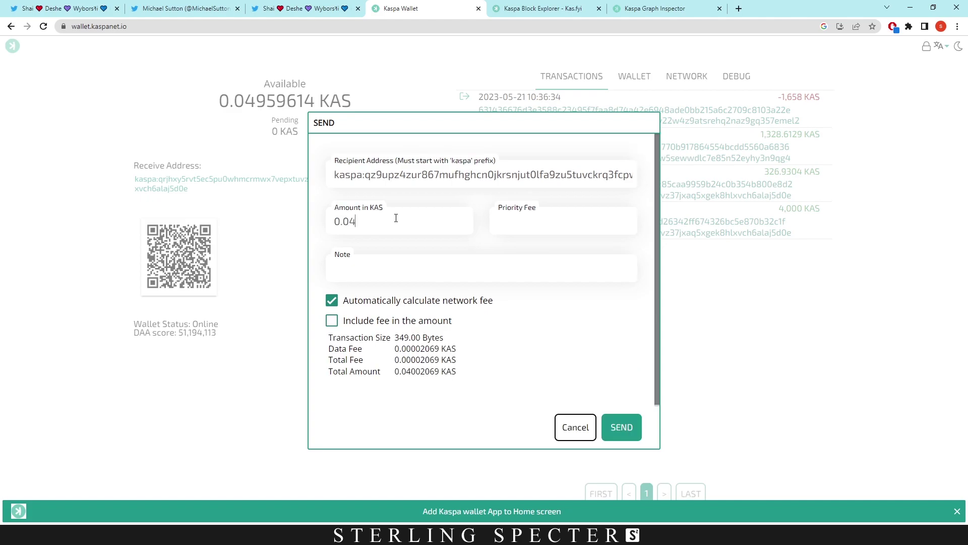
type("9")
left_click(331, 321)
key("alt+Tab")
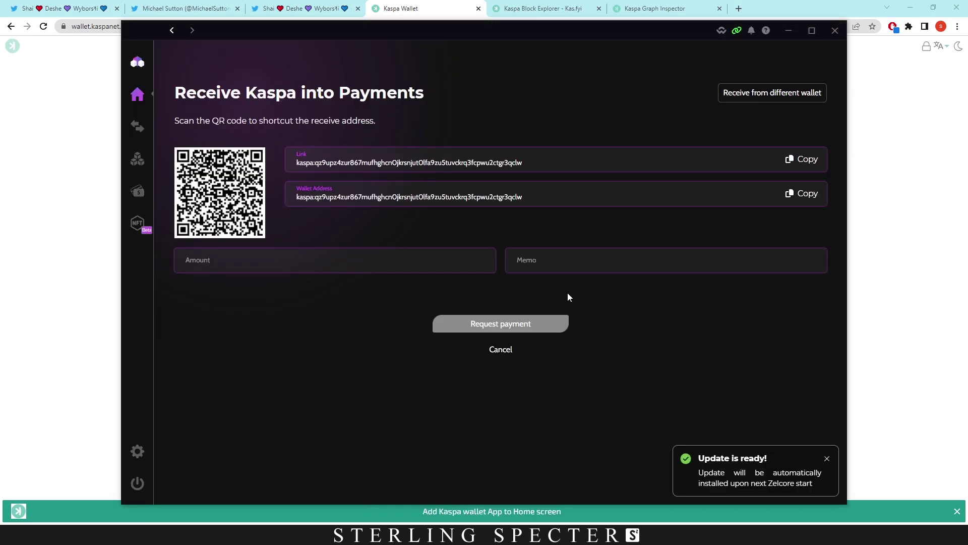
Leave Zelcore's receive screen, check the Kaspa row still at 0 KAS, and dismiss the update notice
left_click(502, 350)
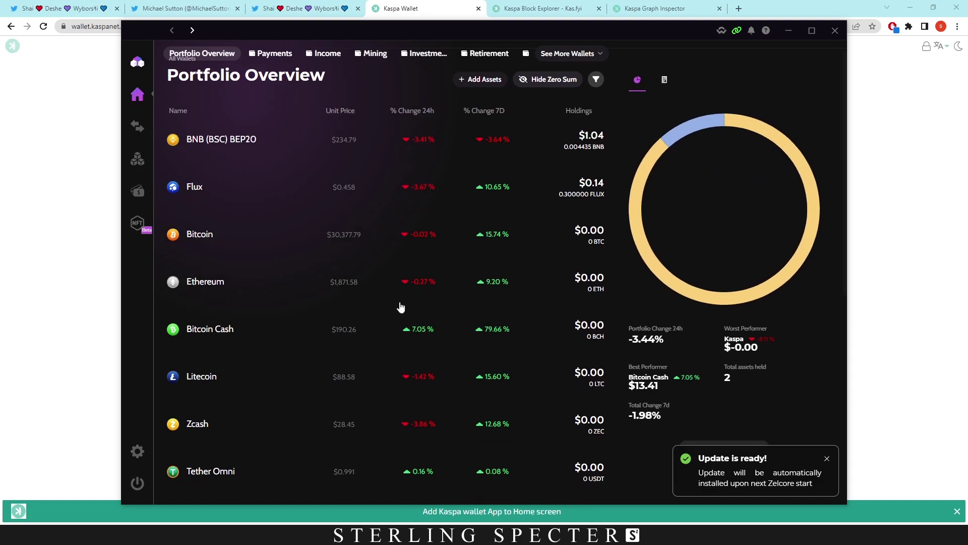
scroll(399, 304, "down", 5)
scroll(400, 306, "down", 3)
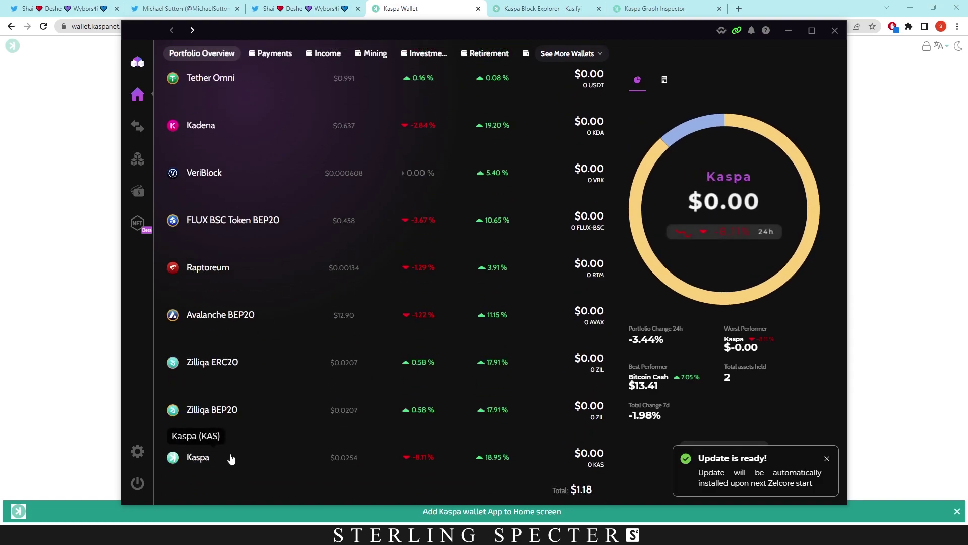
left_click(268, 458)
scroll(290, 453, "down", 3)
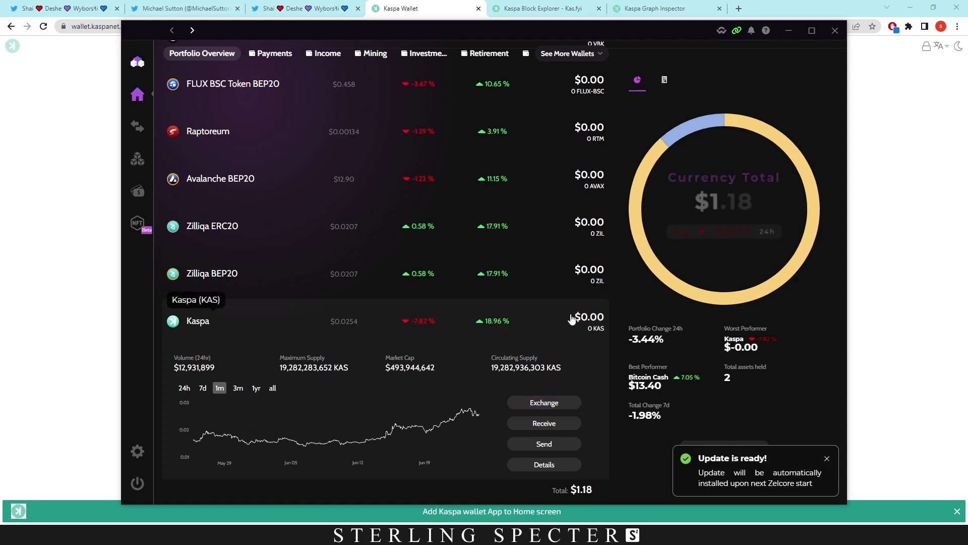
left_click(827, 458)
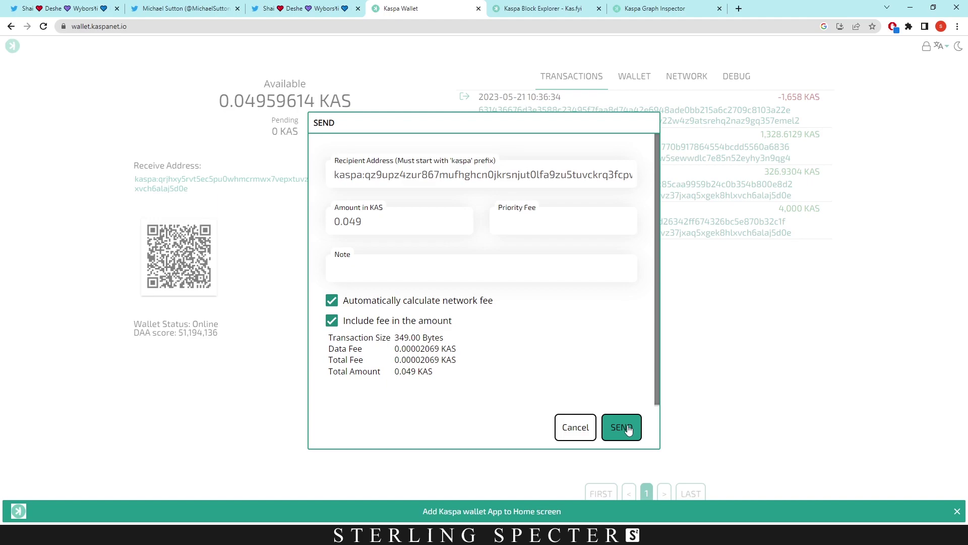
Send the 0.049 KAS payment from the web wallet, confirming with the wallet password
left_click(625, 428)
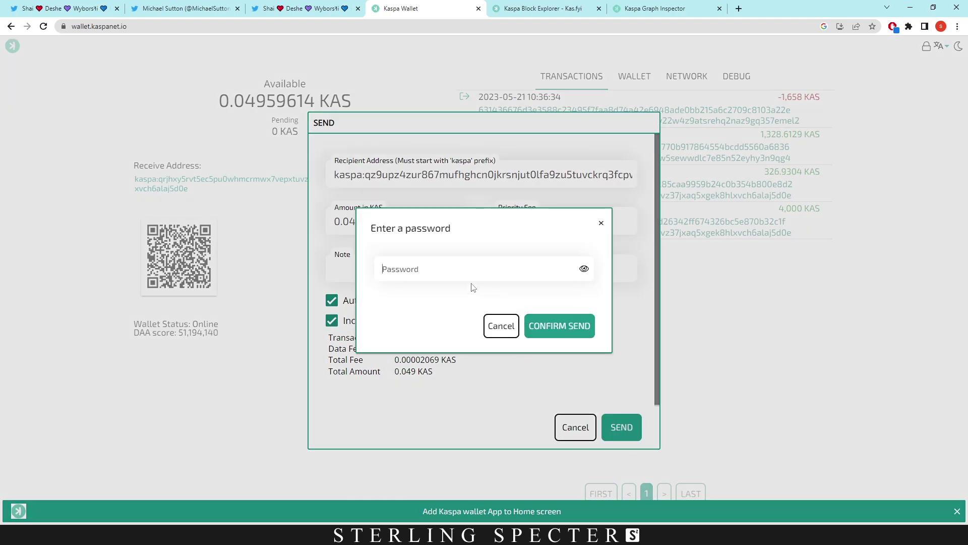
key("ctrl+v")
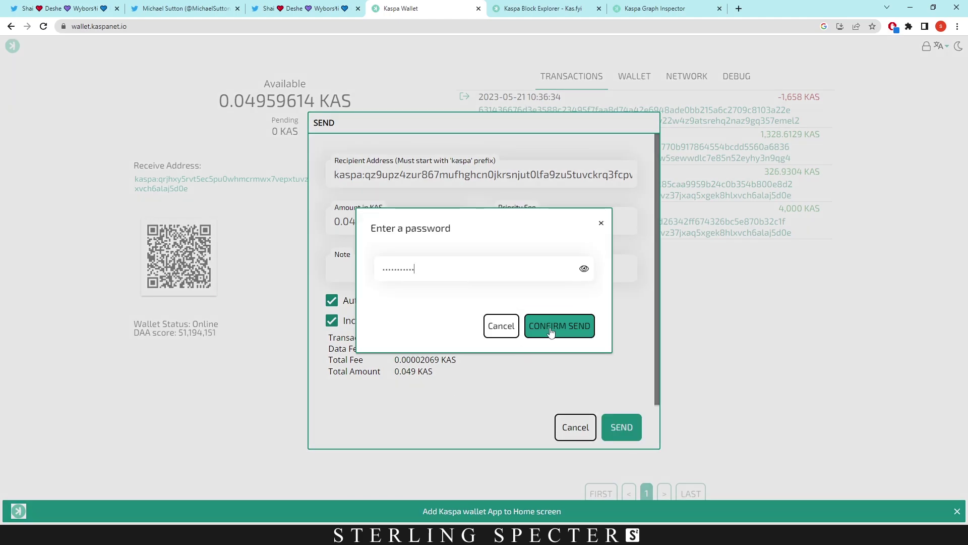
left_click(551, 332)
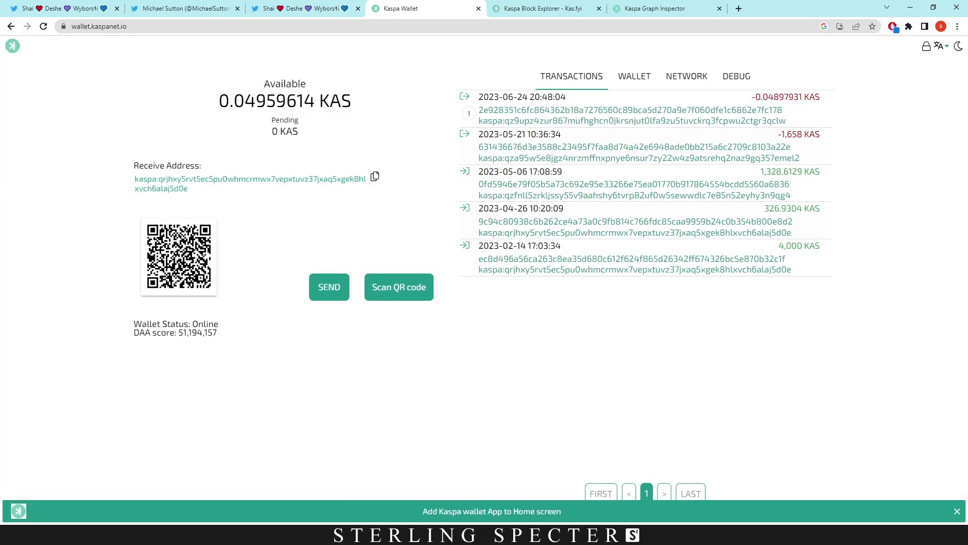
In Zelcore, check the received 0.04897931 KAS transaction is confirmed, then close Zelcore
key("alt+Tab")
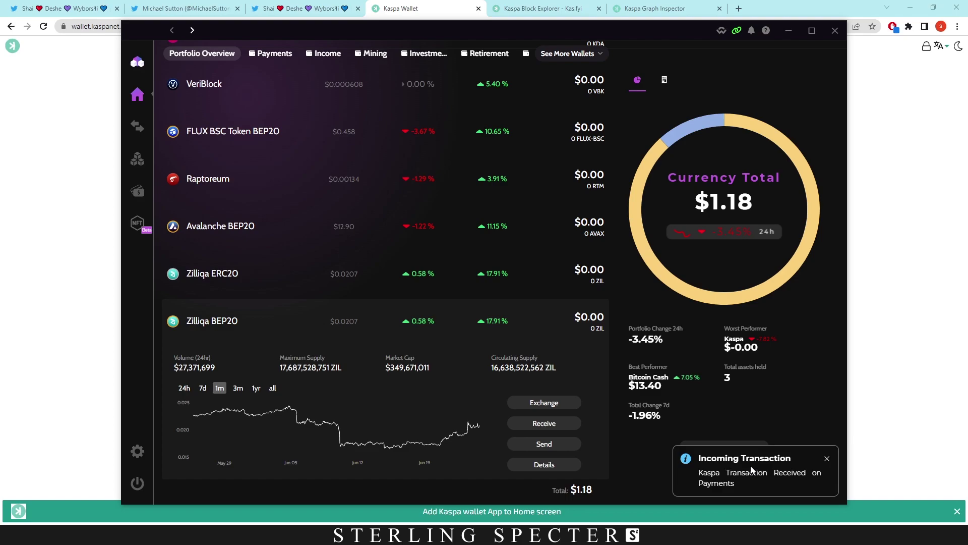
scroll(336, 409, "up", 10)
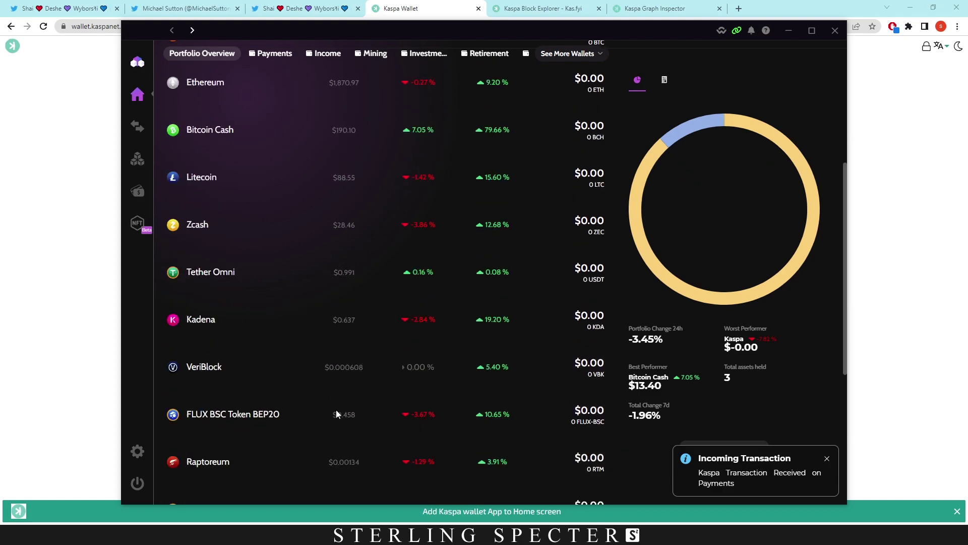
left_click(231, 265)
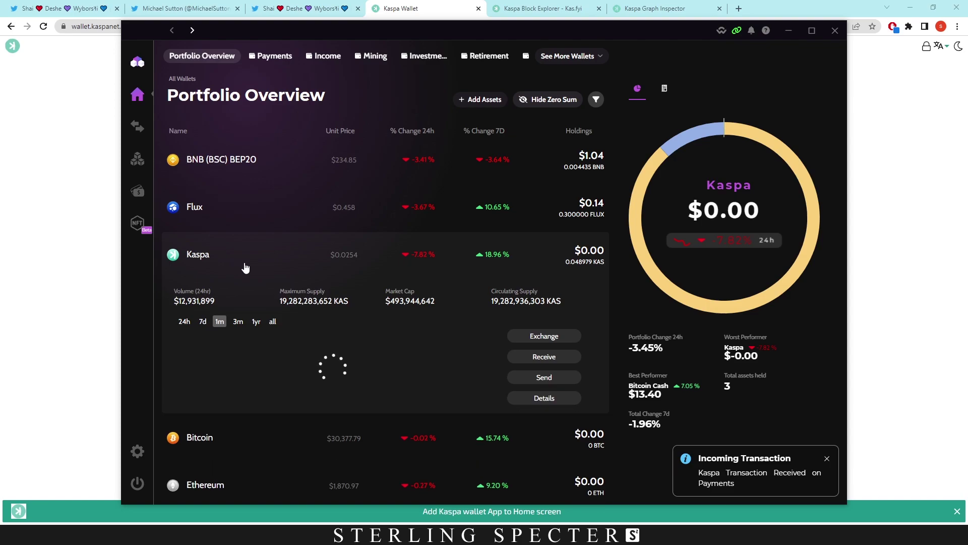
left_click(557, 398)
left_click(721, 334)
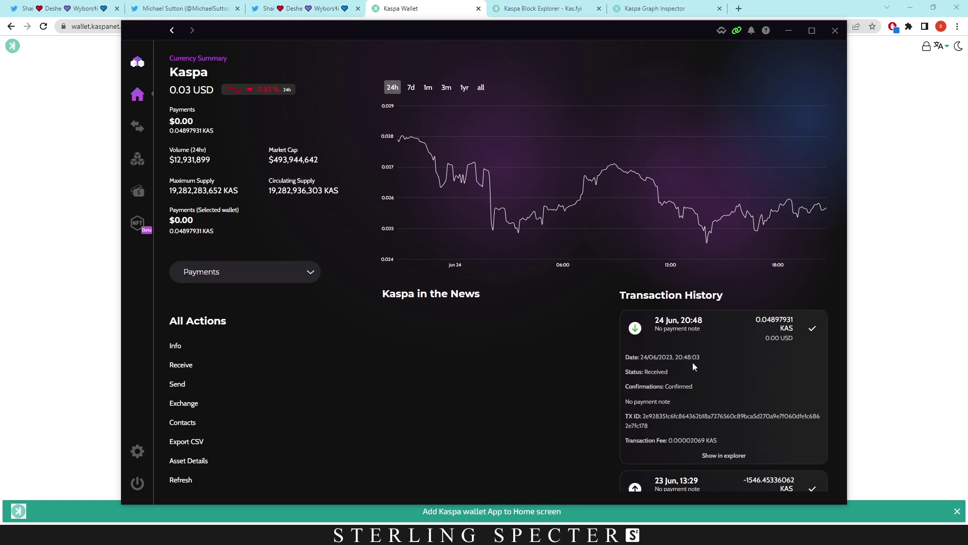
left_click(912, 356)
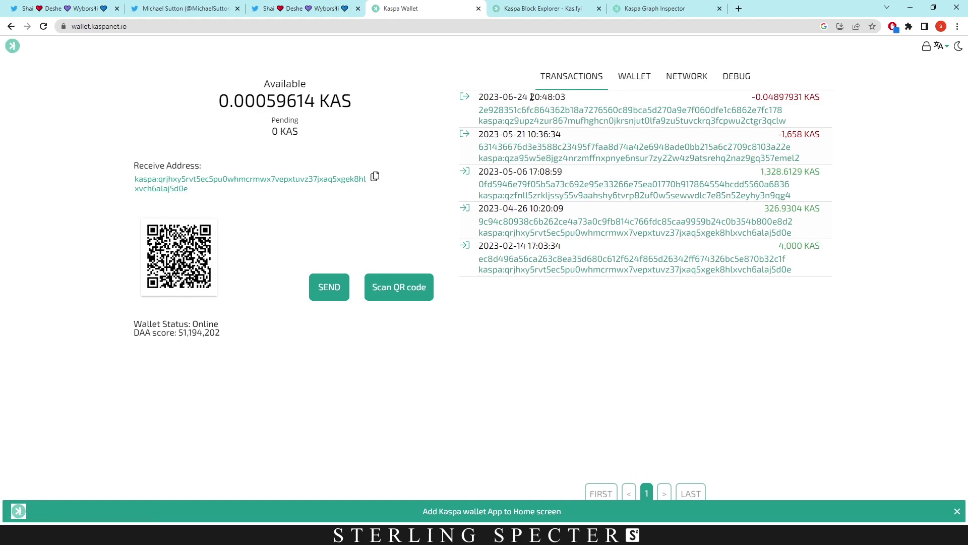
Highlight the newest transaction's send time 20:48:03 in the Transactions list
left_click_drag(530, 96, 568, 97)
Check the accepted transaction in Kaspa Explorer, then switch to the Kaspa Graph Inspector tab
key("alt+Tab")
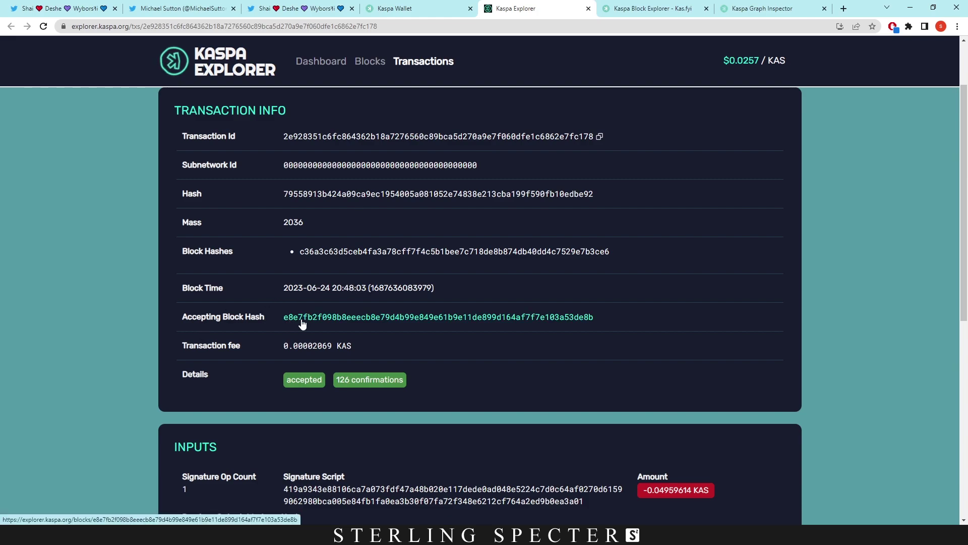
left_click(751, 7)
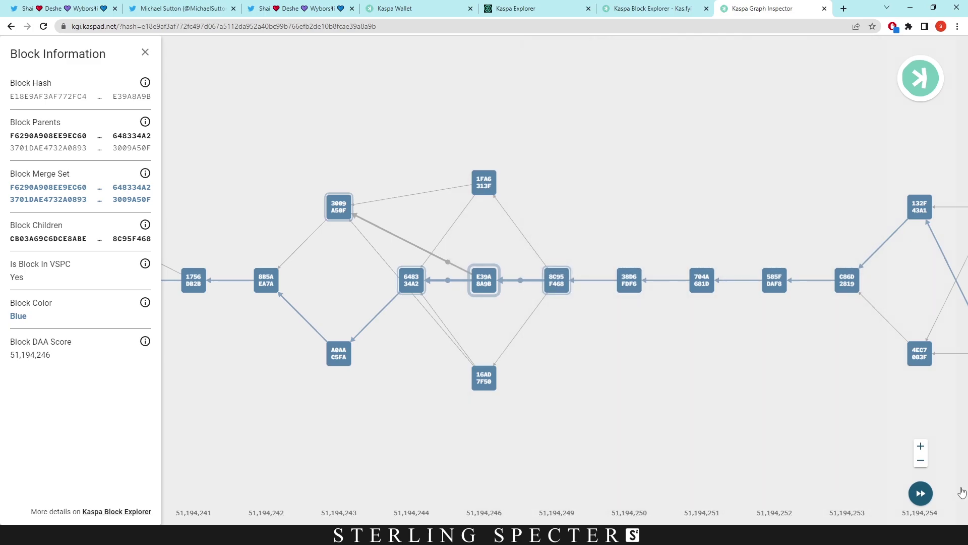
Zoom out the DAG to show accepting block 3A53DE8B (DAA score 51,194,159), checking it against the Kaspa Explorer transaction
left_click(921, 460)
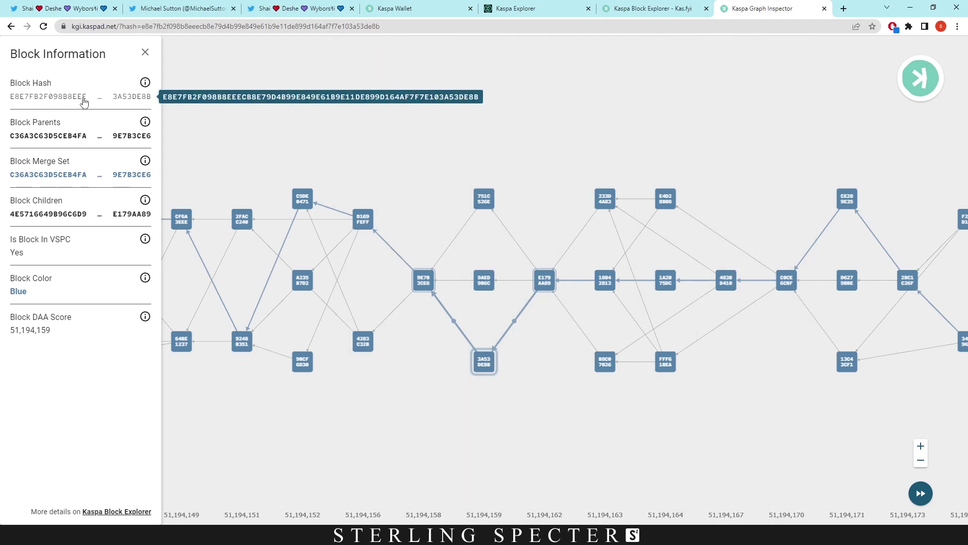
left_click(554, 8)
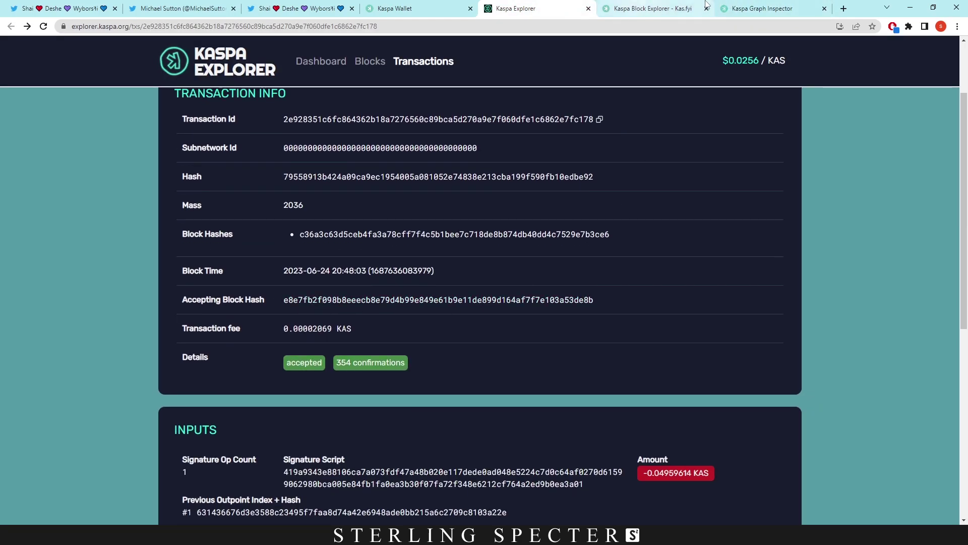
left_click(762, 8)
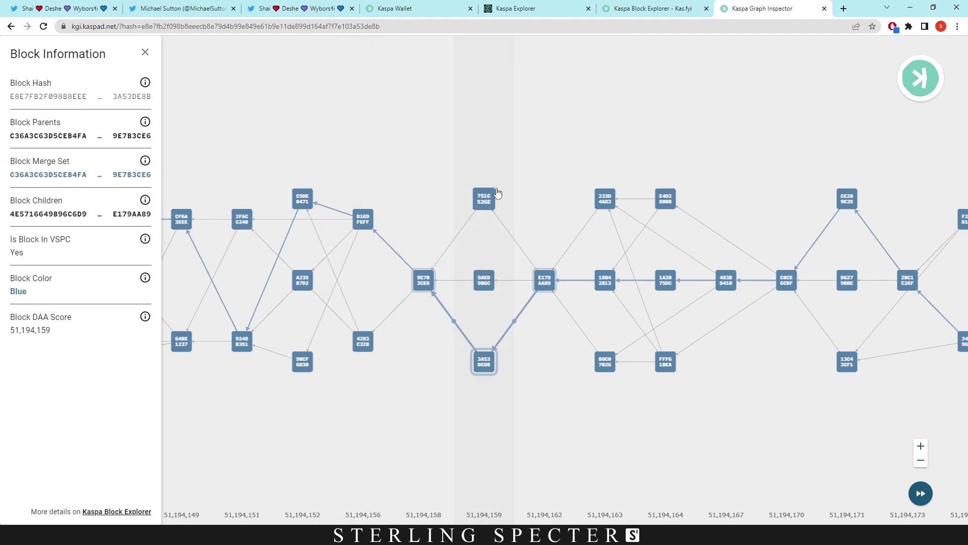
Resume live tracking of the DAG tips, closing the block 3A53DE8B details
left_click(918, 497)
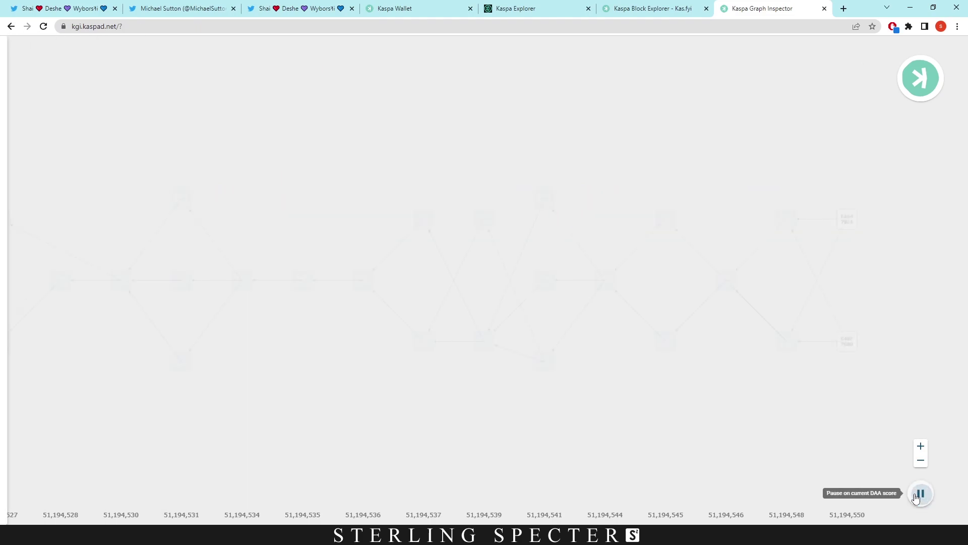